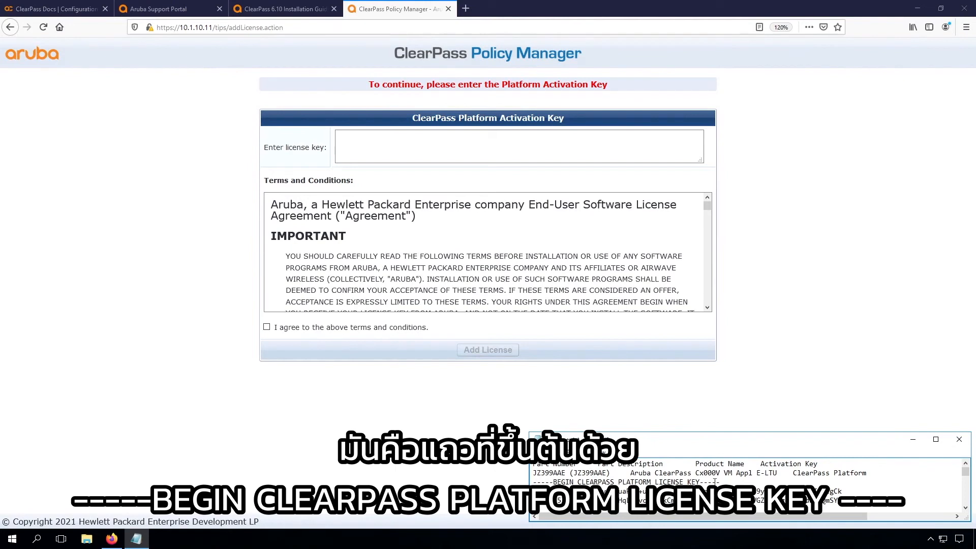
Step: Paste the platform license key, accept the terms and conditions, and add the license
{"action": "left_click", "coordinate": [477, 146]}
{"action": "key", "text": "ctrl+v"}
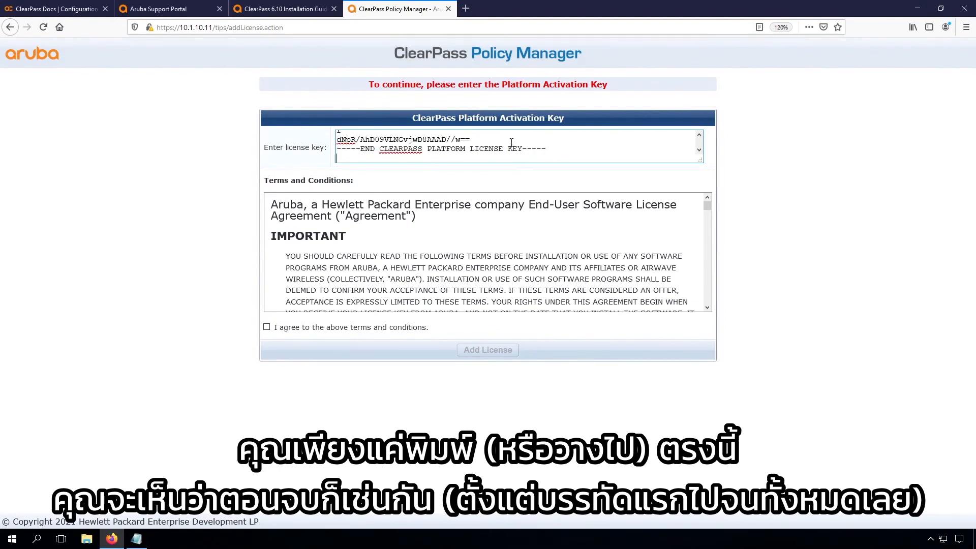
{"action": "left_click", "coordinate": [267, 326]}
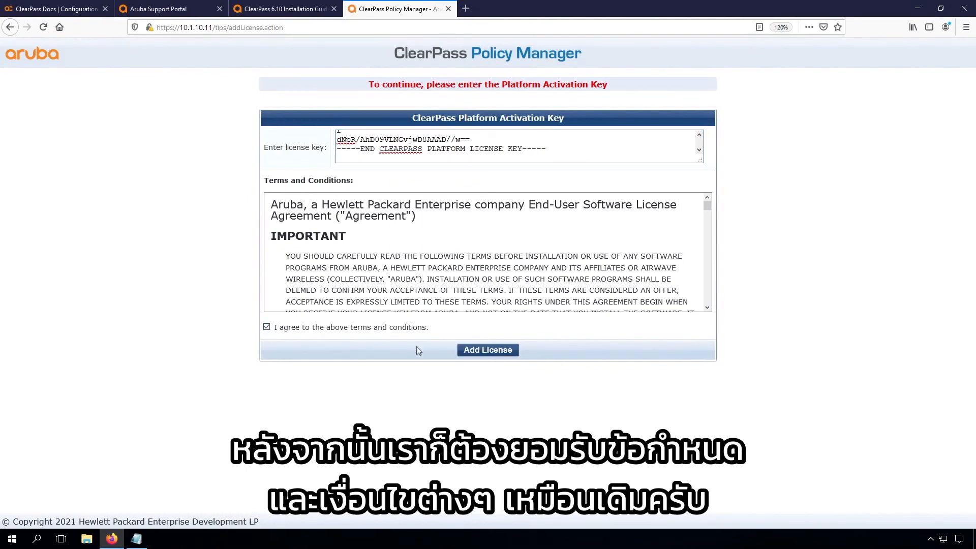
{"action": "left_click", "coordinate": [488, 350]}
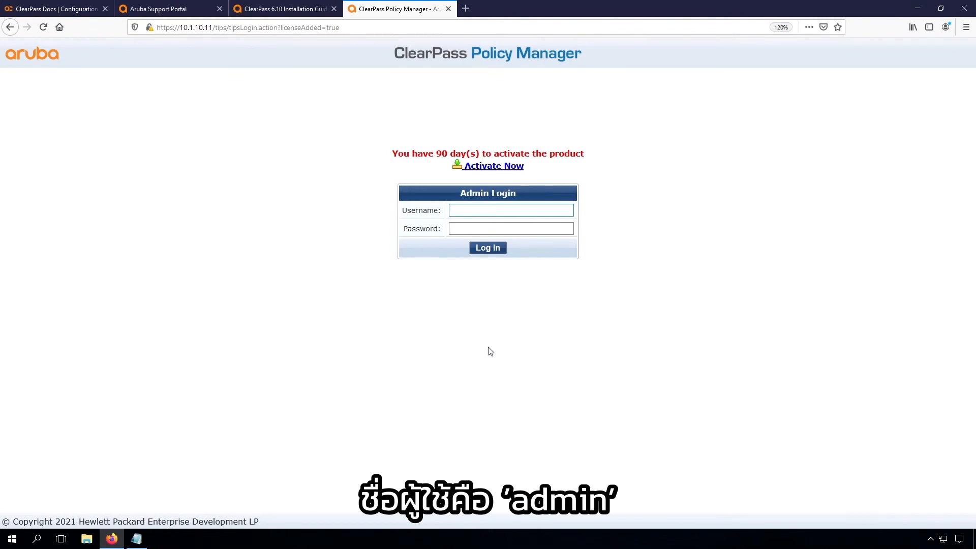
Step: Sign in to Admin Login with username admin and the administrator password
{"action": "type", "text": "admin"}
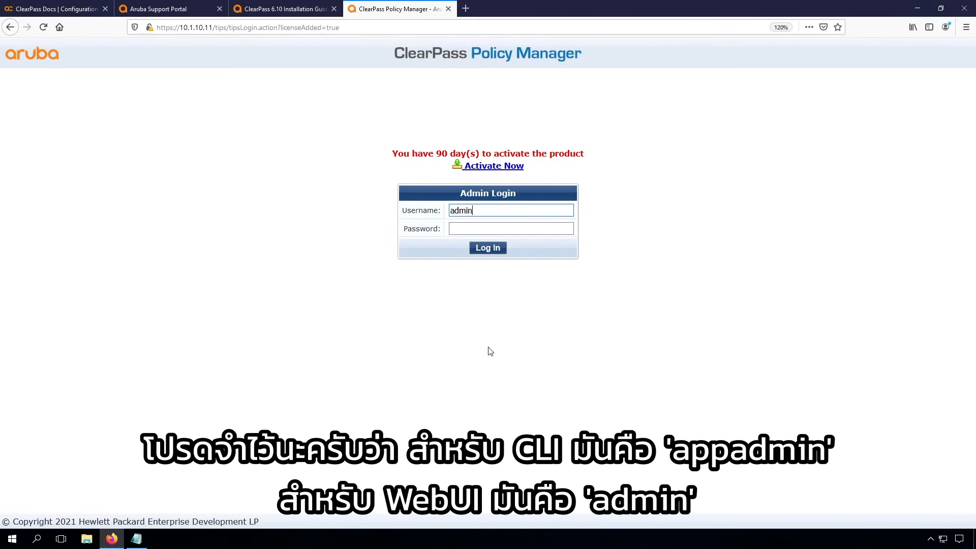
{"action": "key", "text": "Tab"}
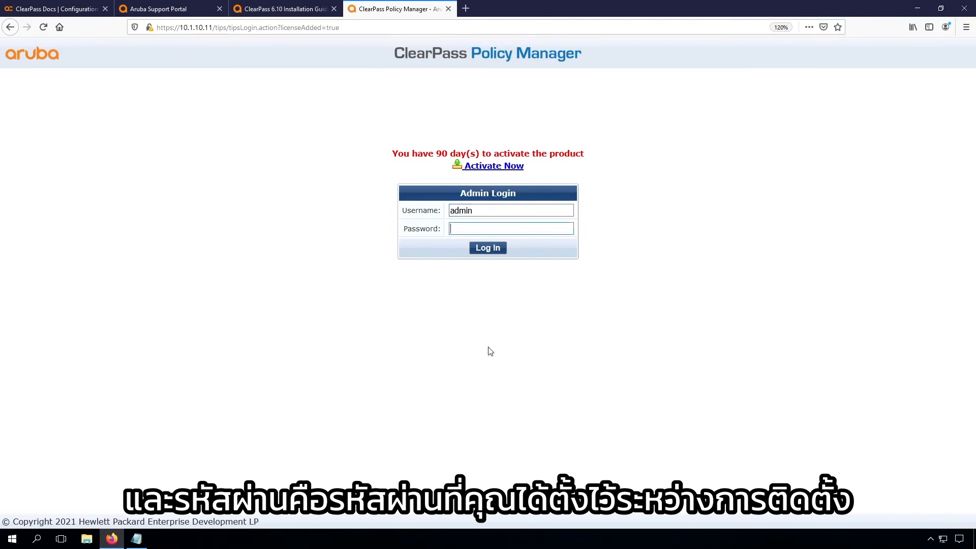
{"action": "type", "text": "**********"}
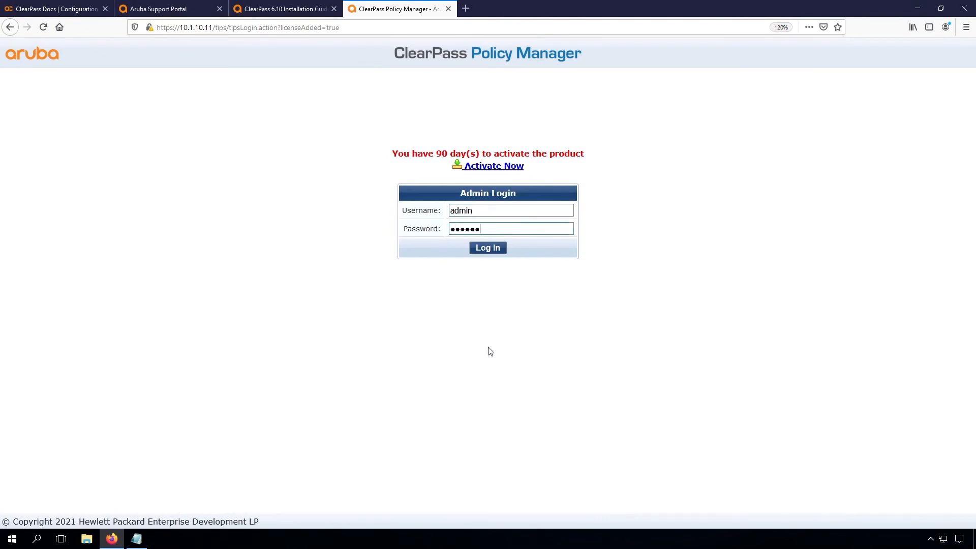
{"action": "key", "text": "Return"}
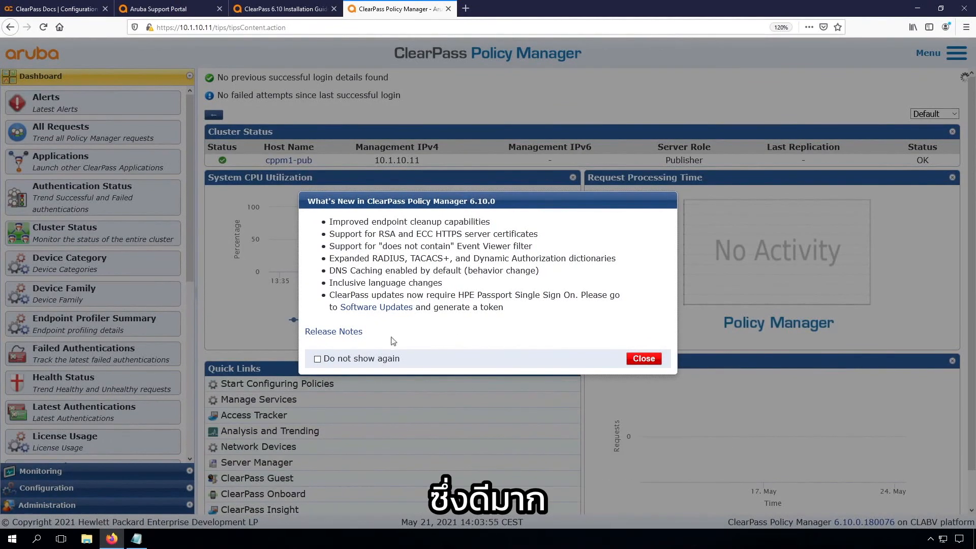
Step: Dismiss the What's New notice for good and go to Administration > Agents and Software Updates > Software Updates
{"action": "left_click", "coordinate": [318, 359]}
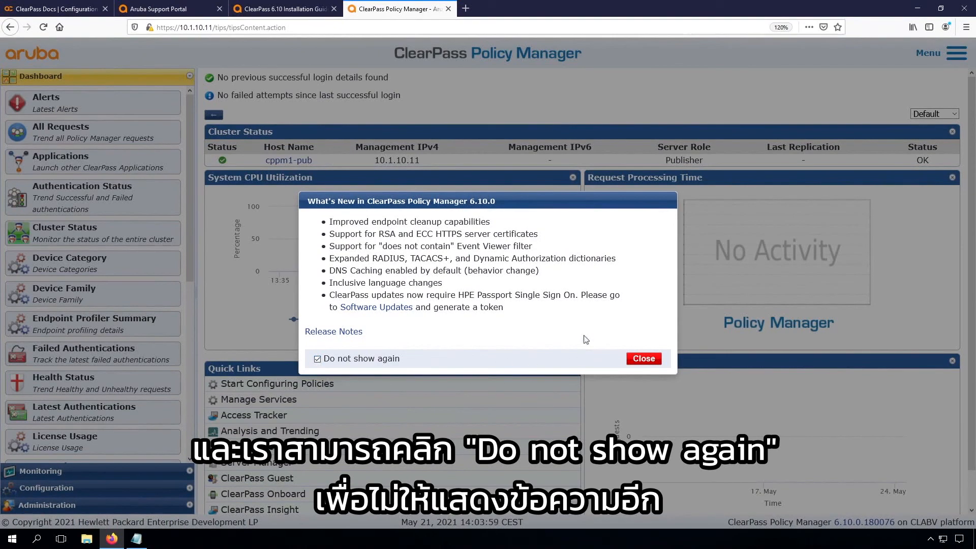
{"action": "left_click", "coordinate": [631, 358]}
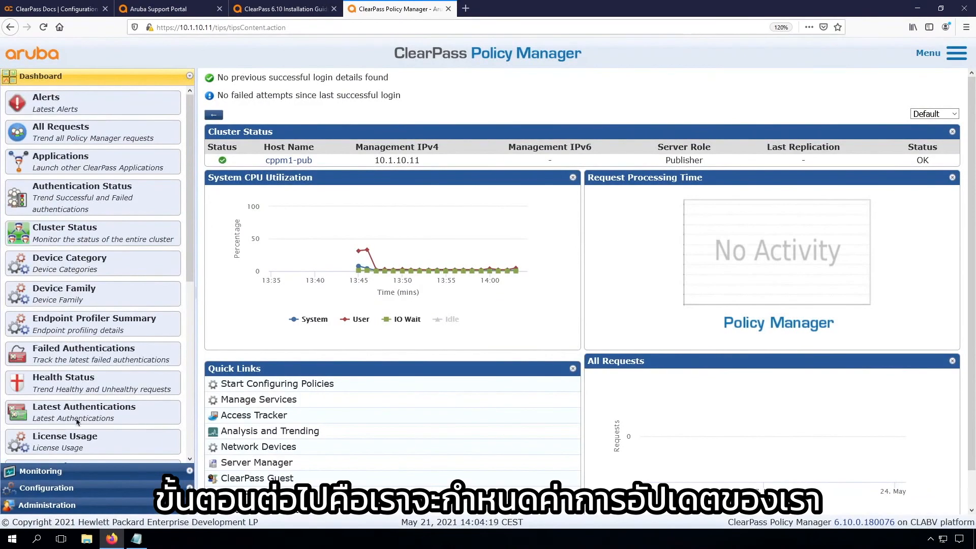
{"action": "left_click", "coordinate": [45, 505]}
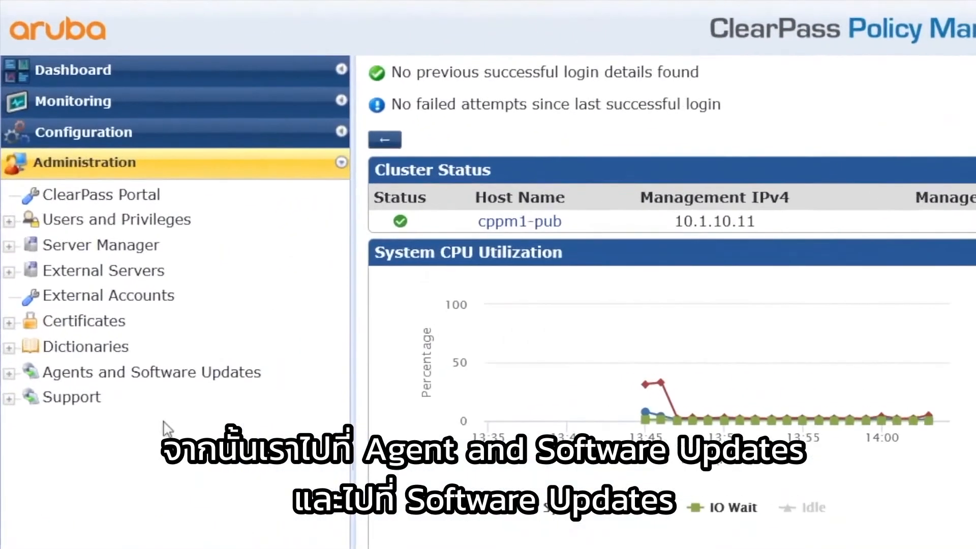
{"action": "left_click", "coordinate": [152, 376]}
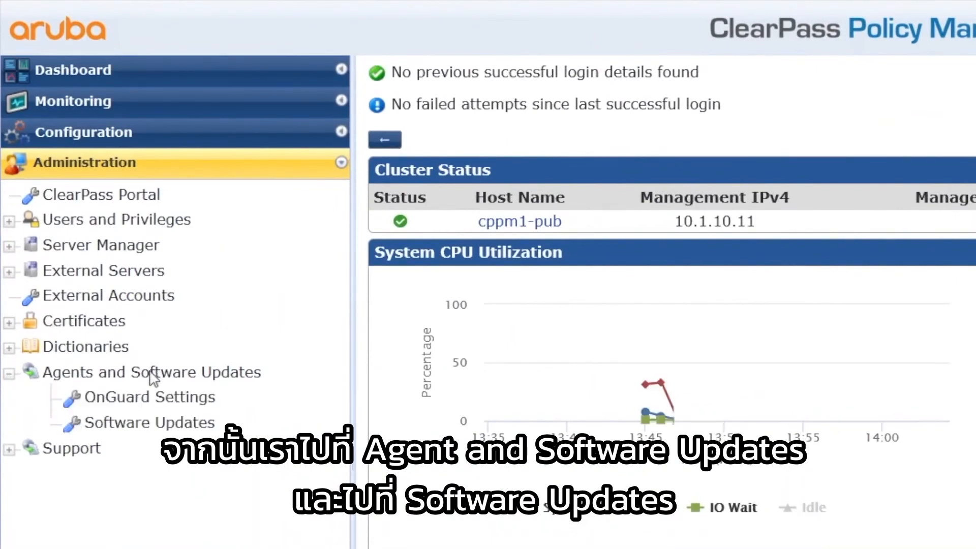
{"action": "left_click", "coordinate": [153, 424]}
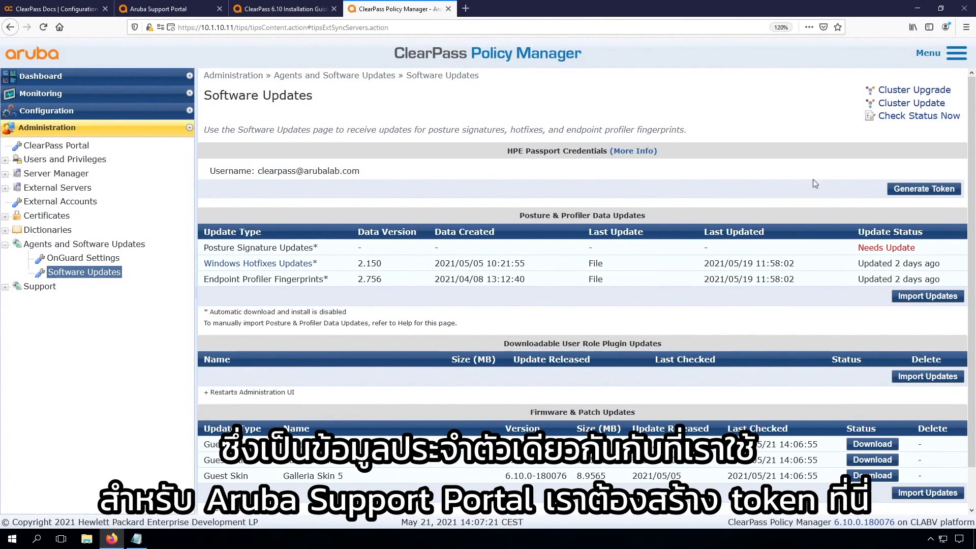
Step: Generate an update token by entering the HPE Passport account e-mail and password
{"action": "left_click", "coordinate": [915, 192]}
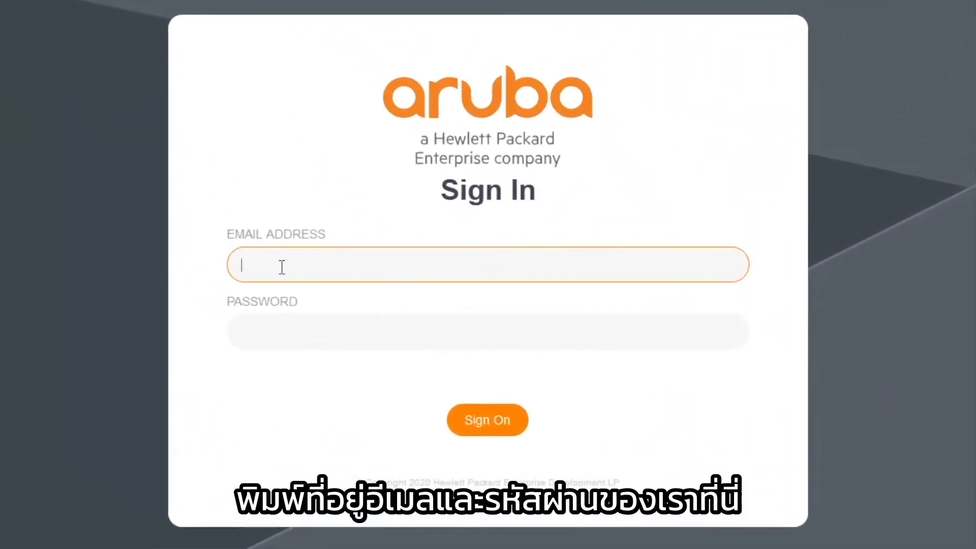
{"action": "key", "text": "Tab"}
{"action": "type", "text": "***************"}
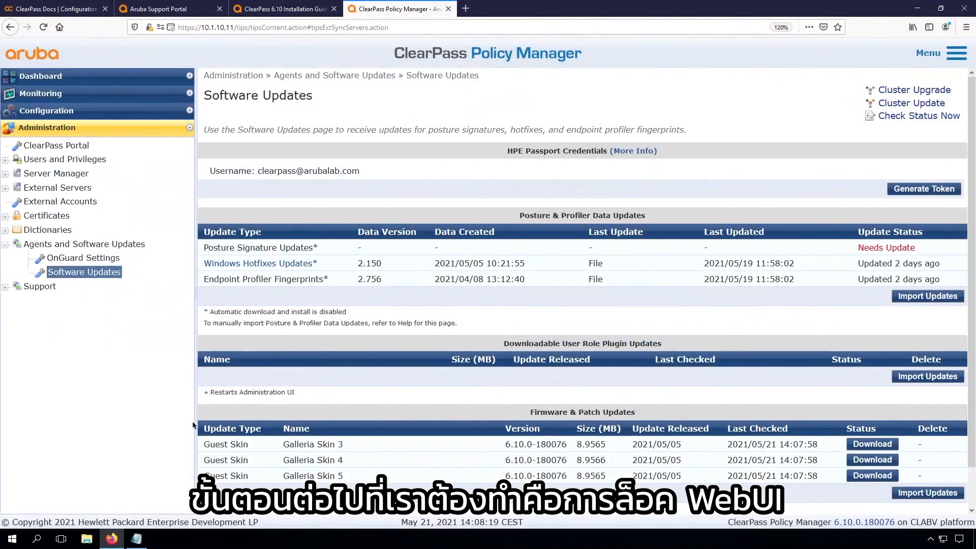
Step: Open Server Configuration and review the Cluster-Wide Parameters tabs, cancelling without changes
{"action": "left_click", "coordinate": [60, 177]}
{"action": "left_click", "coordinate": [83, 189]}
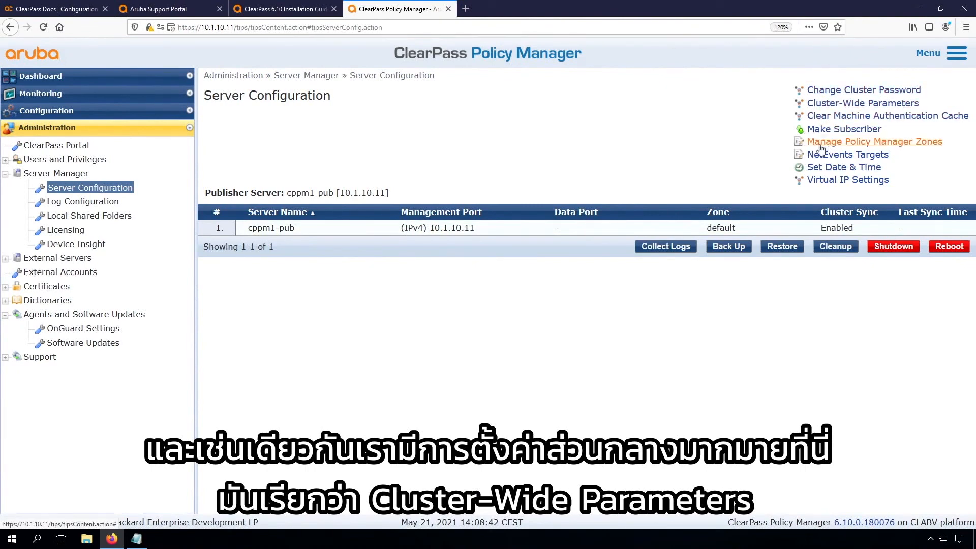
{"action": "left_click", "coordinate": [836, 106]}
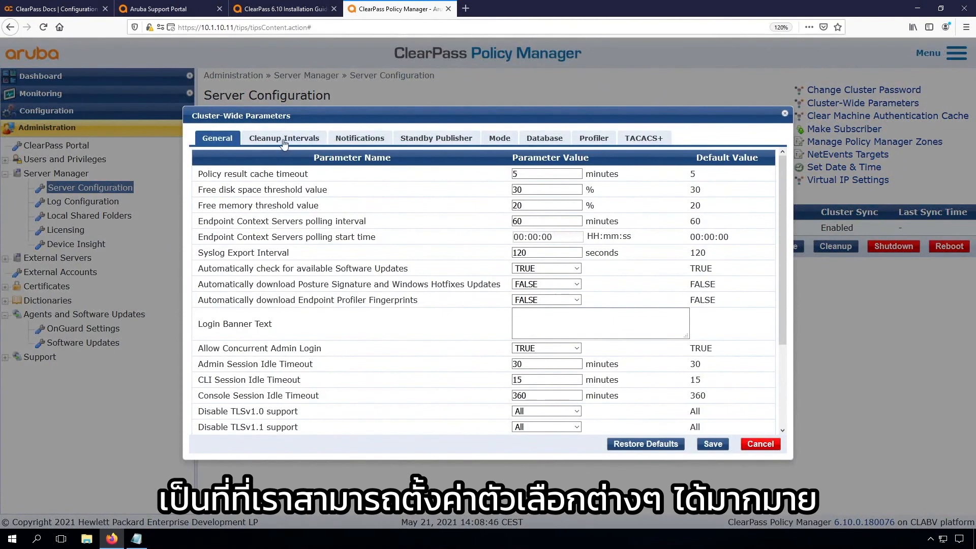
{"action": "left_click", "coordinate": [284, 142]}
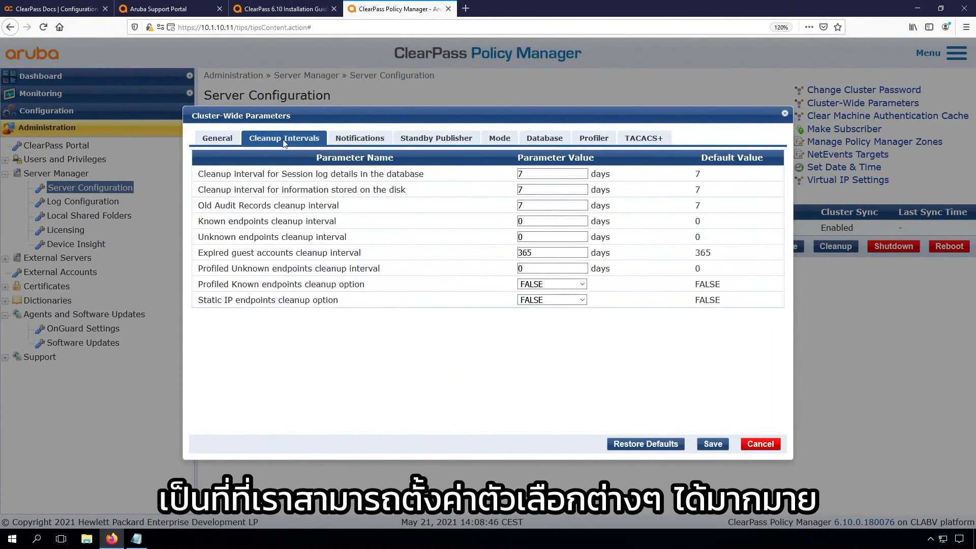
{"action": "left_click", "coordinate": [357, 142]}
{"action": "left_click", "coordinate": [425, 143]}
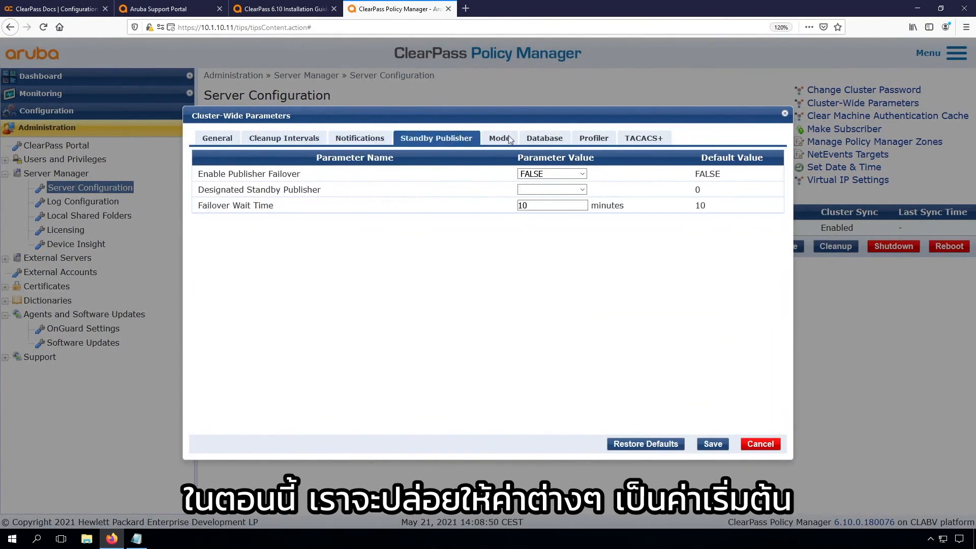
{"action": "left_click", "coordinate": [509, 140]}
{"action": "left_click", "coordinate": [758, 444]}
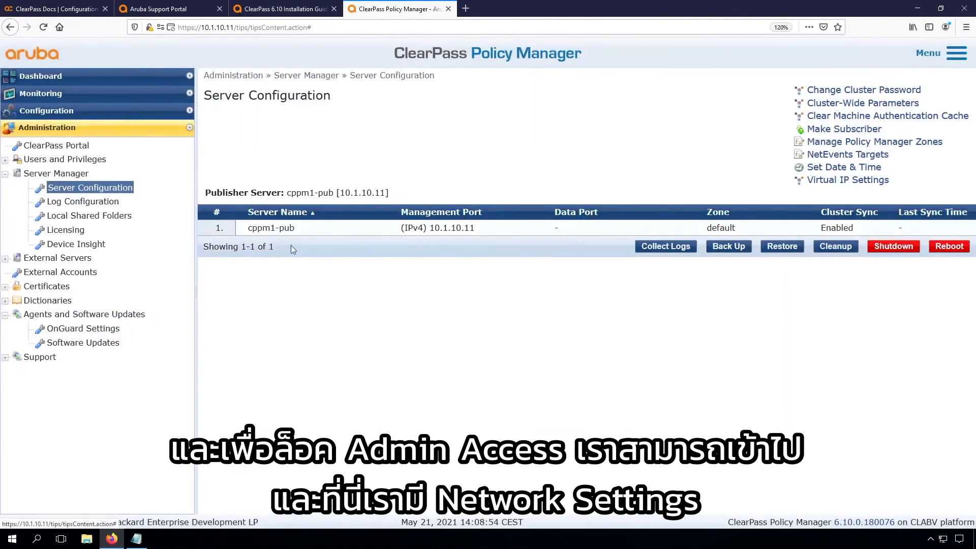
Step: Create a Policy Manager access restriction on cppm1-pub allowing 10.1.254.0/24 and 192.168.6.0/24
{"action": "left_click", "coordinate": [280, 229]}
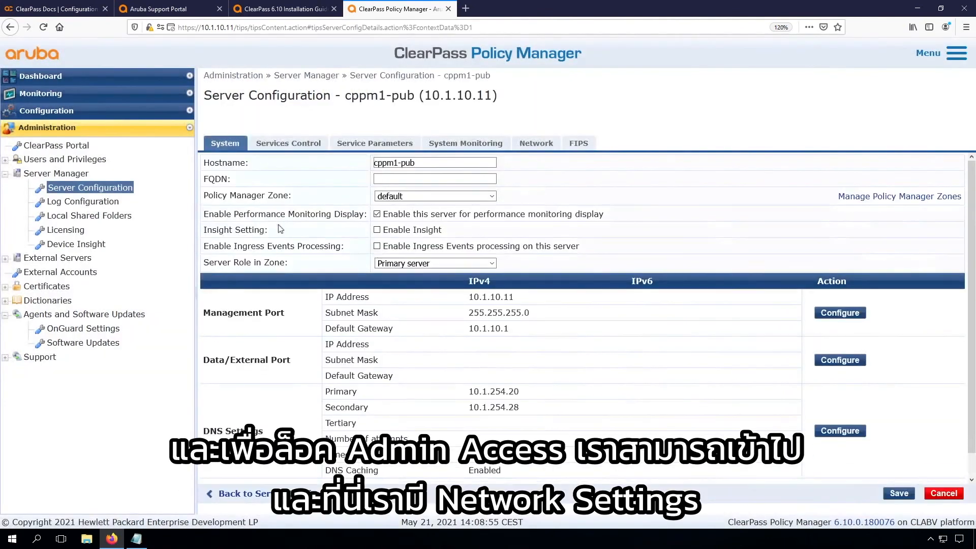
{"action": "left_click", "coordinate": [537, 146]}
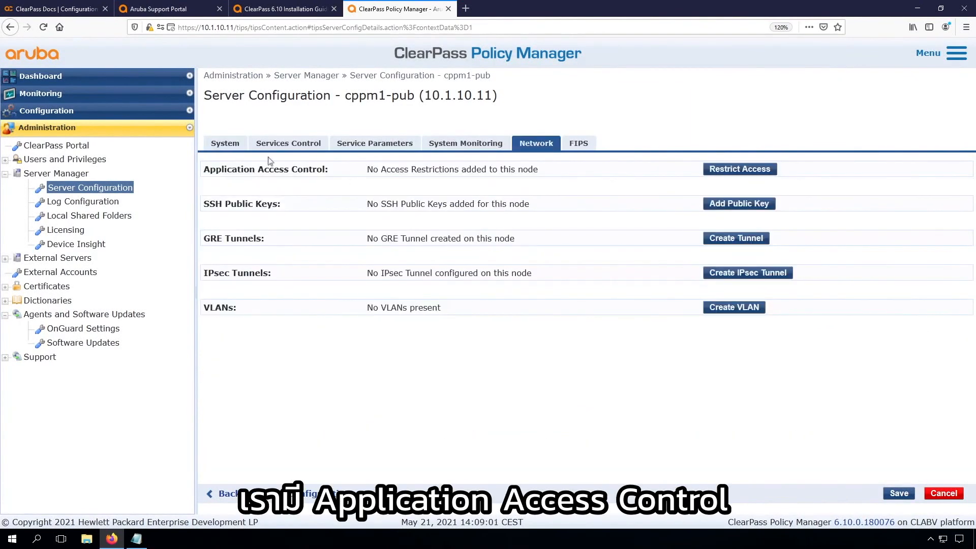
{"action": "left_click", "coordinate": [739, 169]}
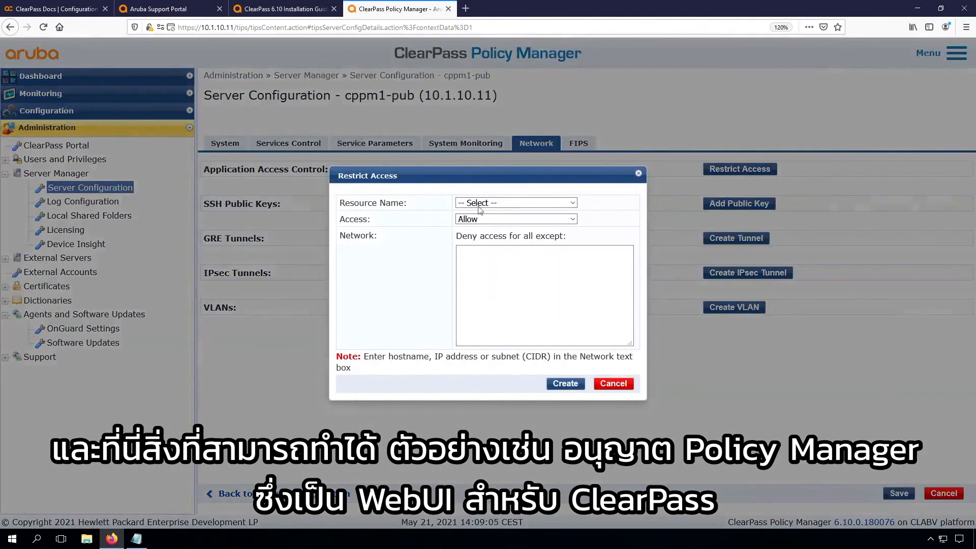
{"action": "left_click", "coordinate": [498, 205]}
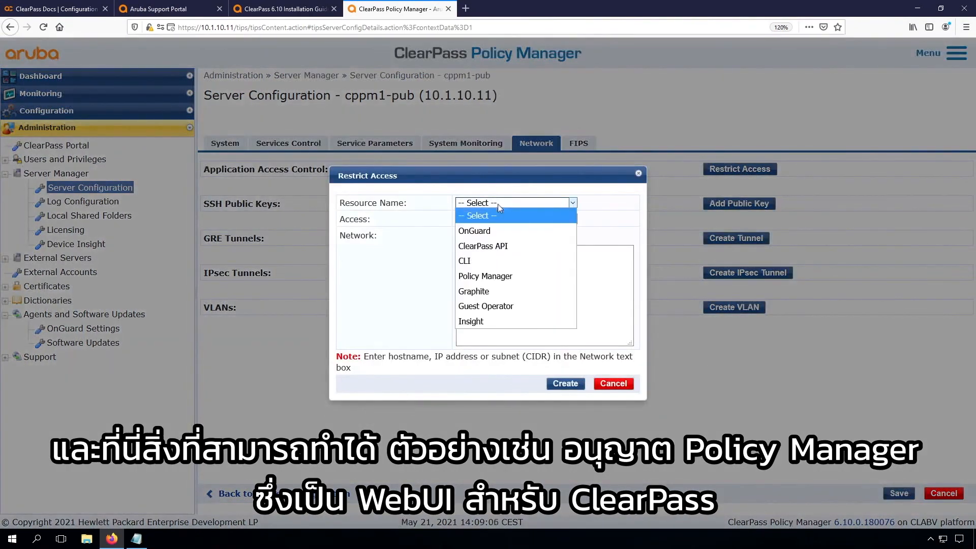
{"action": "left_click", "coordinate": [482, 277]}
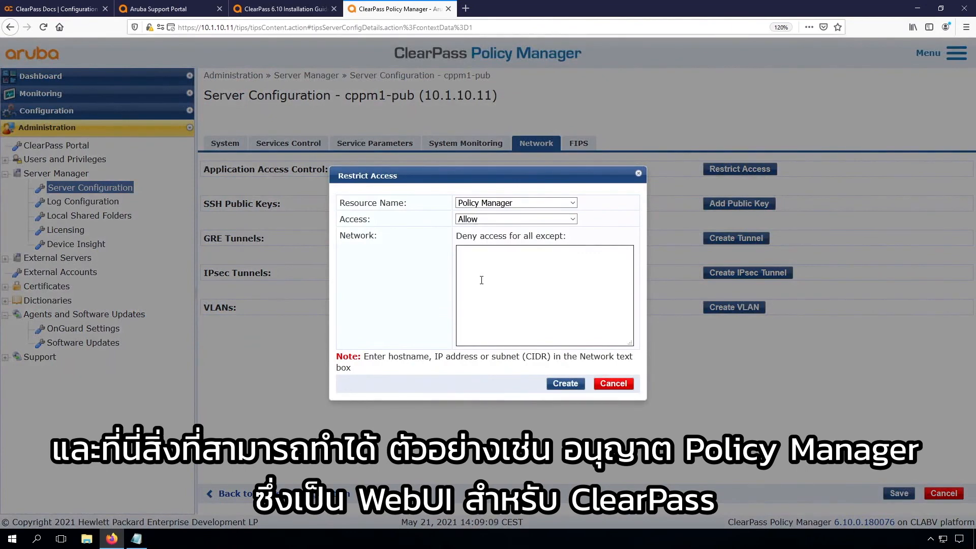
{"action": "left_click", "coordinate": [487, 261]}
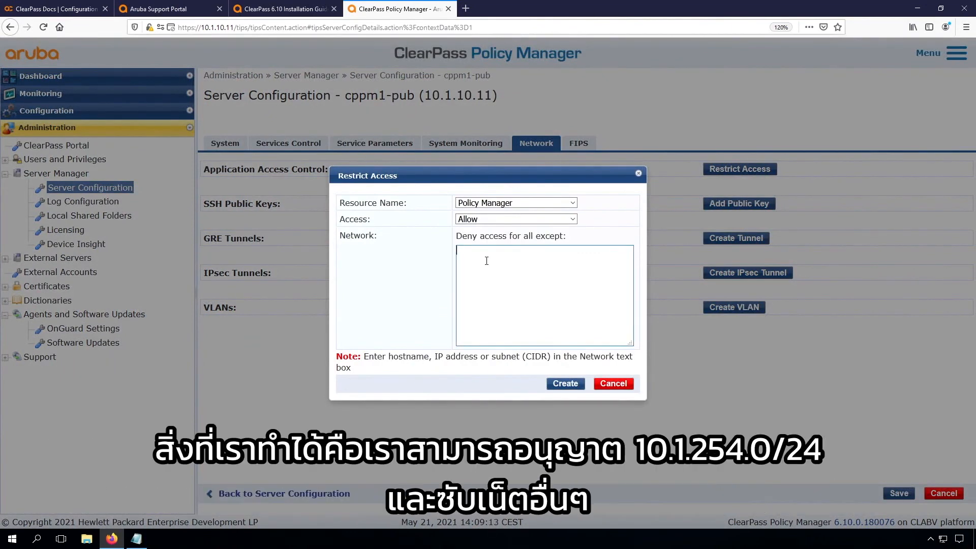
{"action": "type", "text": "10.1.254.0/24"}
{"action": "key", "text": "Return"}
{"action": "type", "text": "192.168."}
{"action": "type", "text": "6.0/24"}
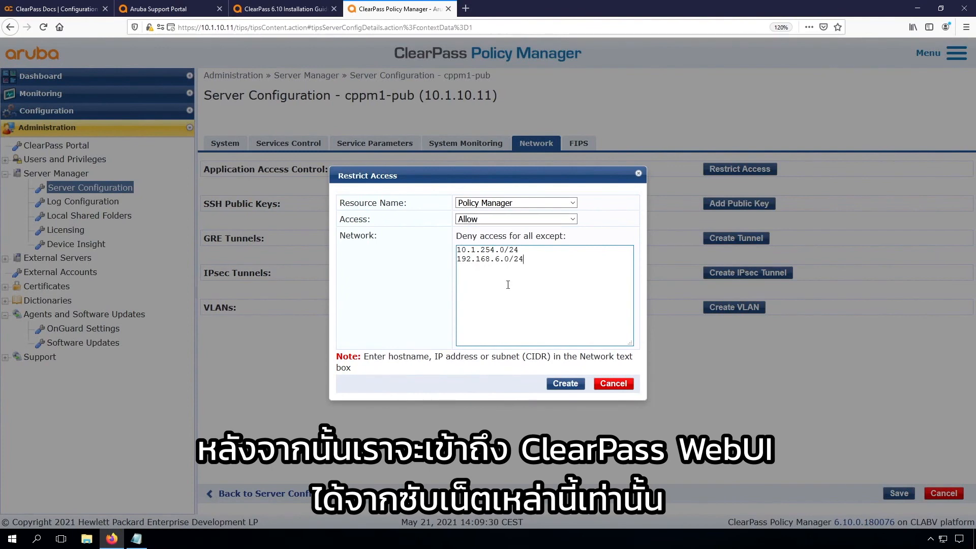
{"action": "left_click", "coordinate": [559, 386]}
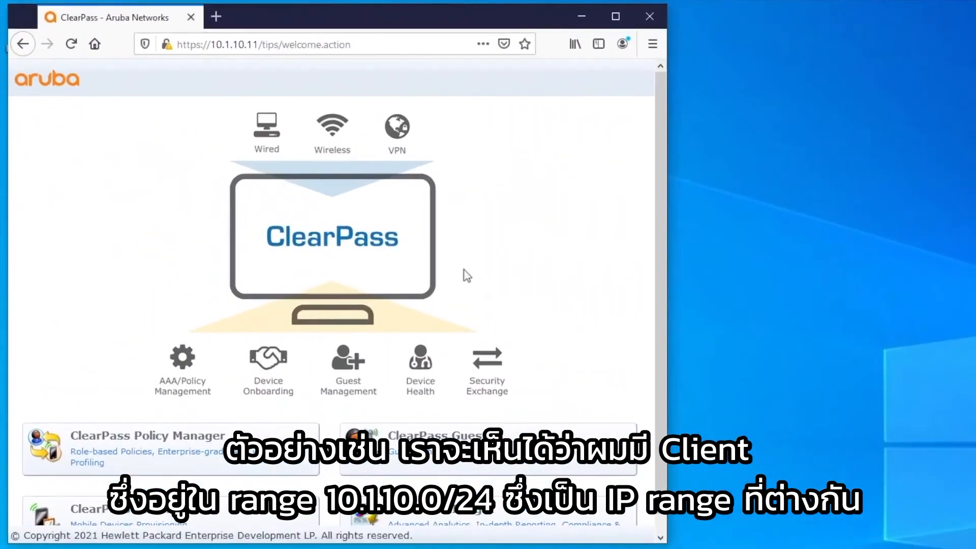
Step: Reload the ClearPass welcome page on the client to confirm it returns 403 Forbidden
{"action": "left_click", "coordinate": [71, 45]}
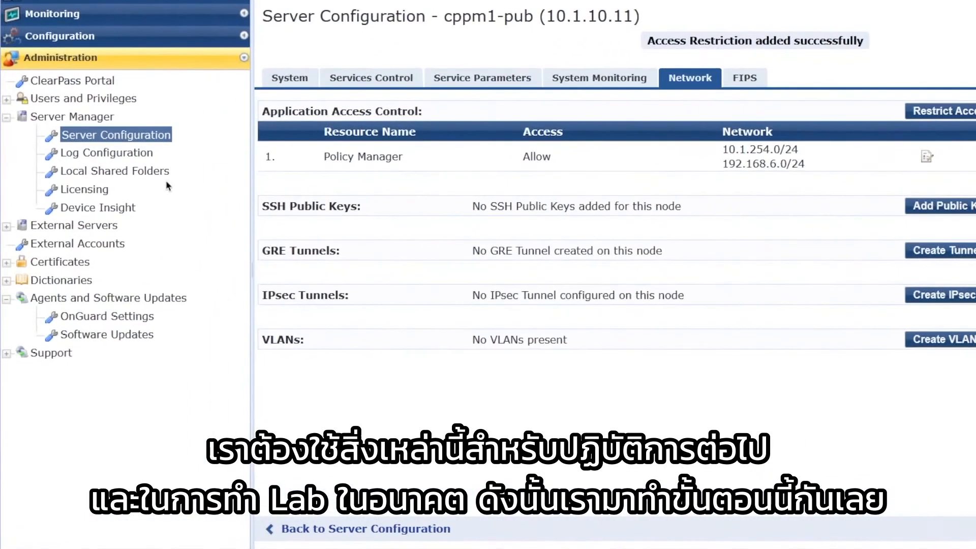
Step: Set the Radius server's Log Accounting Interim-Update Packets parameter to TRUE and save
{"action": "left_click", "coordinate": [481, 81]}
{"action": "left_click", "coordinate": [478, 107]}
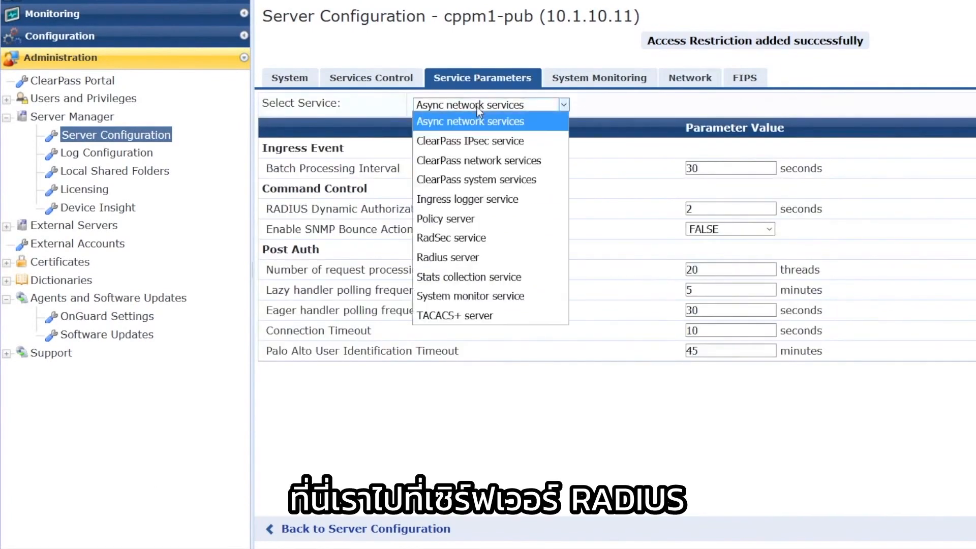
{"action": "left_click", "coordinate": [448, 257]}
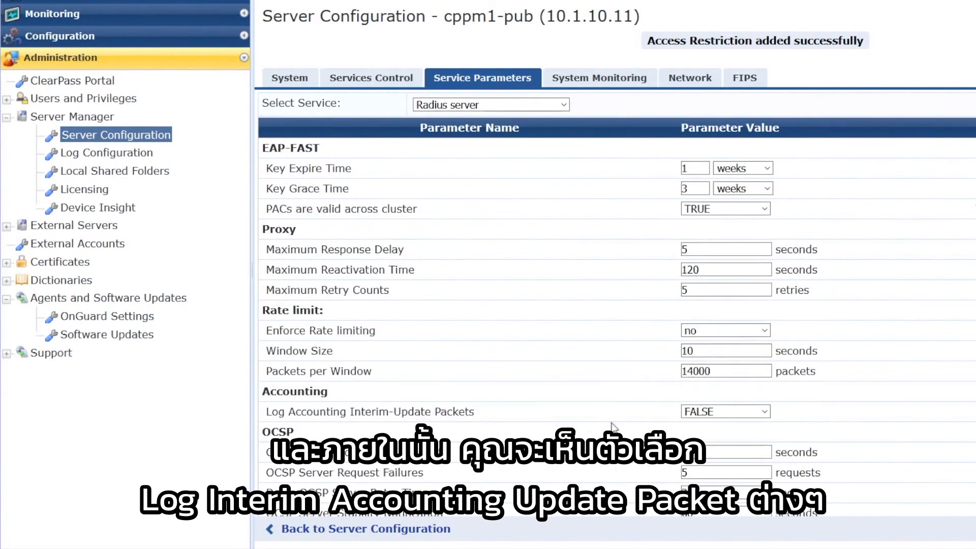
{"action": "left_click", "coordinate": [721, 412]}
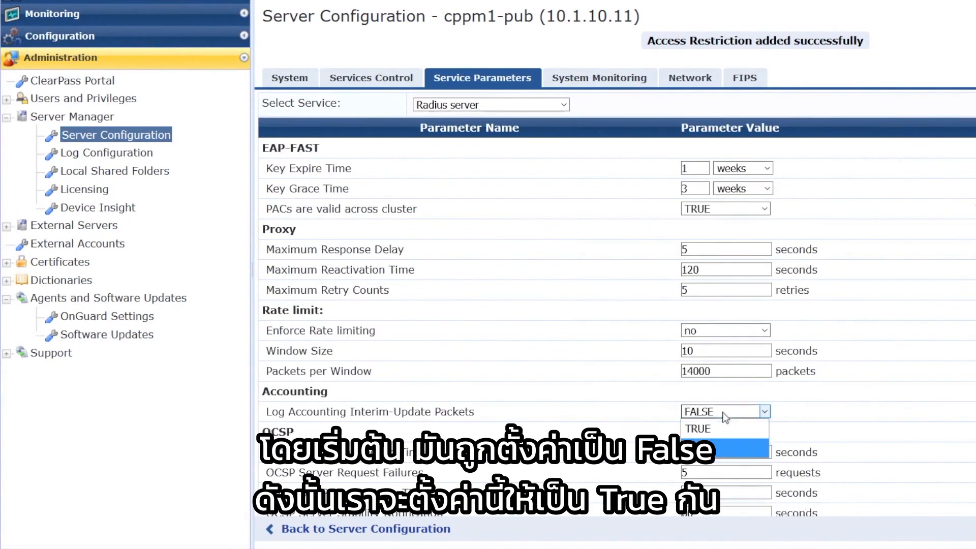
{"action": "left_click", "coordinate": [713, 429]}
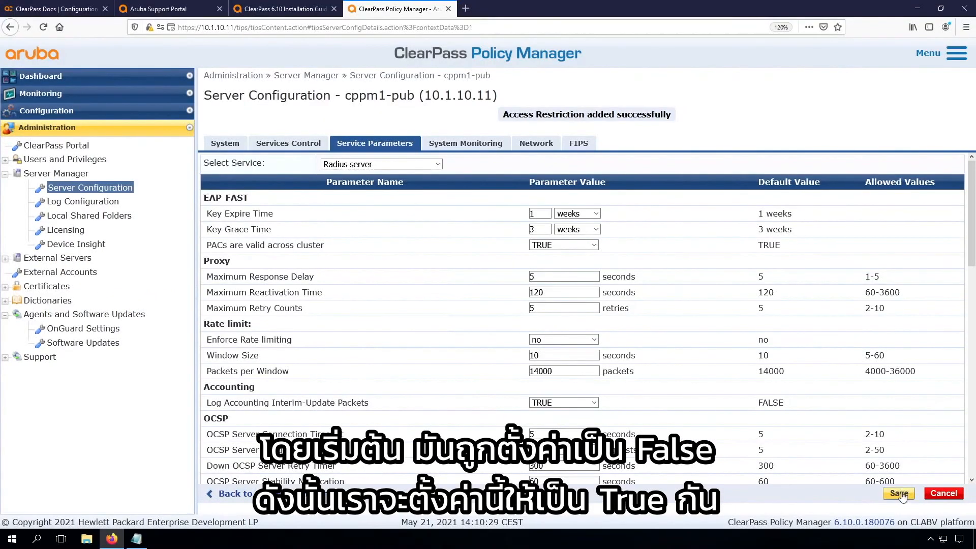
{"action": "left_click", "coordinate": [899, 494]}
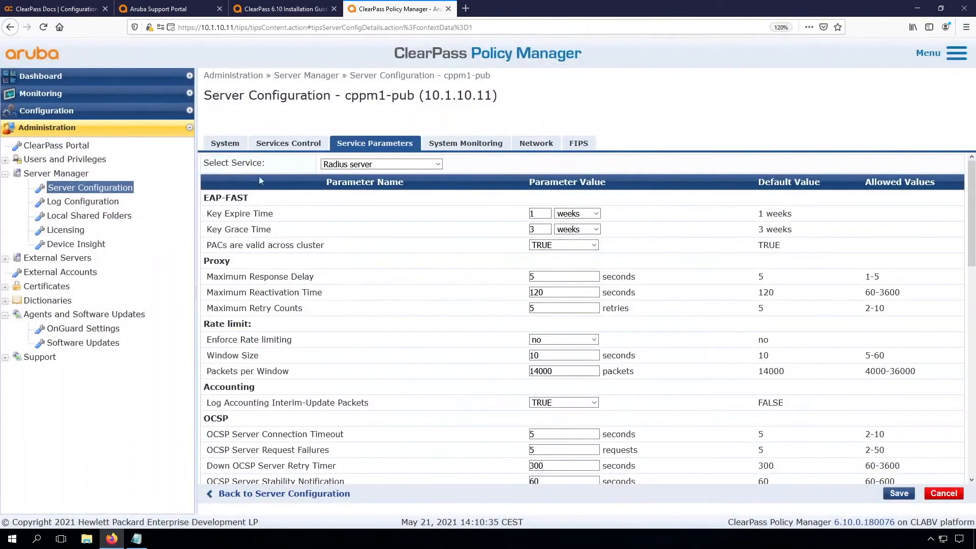
{"action": "left_click", "coordinate": [227, 144]}
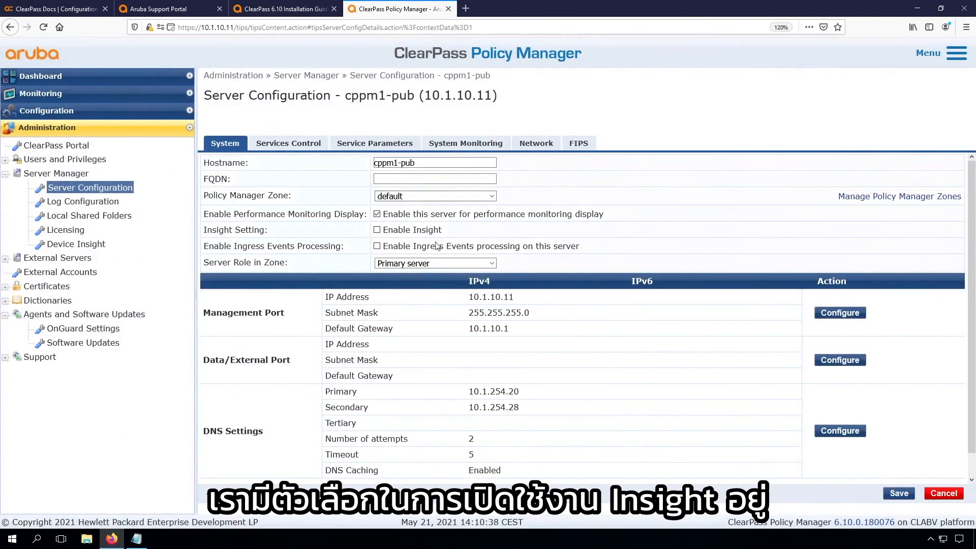
Step: Enable Insight with cppm1-pub as the Insight primary server and save the settings
{"action": "left_click", "coordinate": [377, 230]}
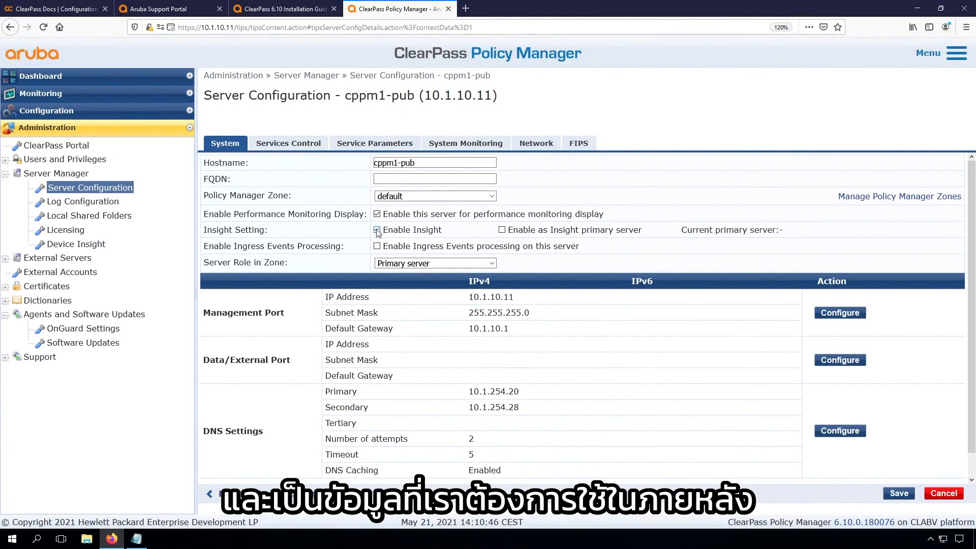
{"action": "left_click", "coordinate": [503, 231]}
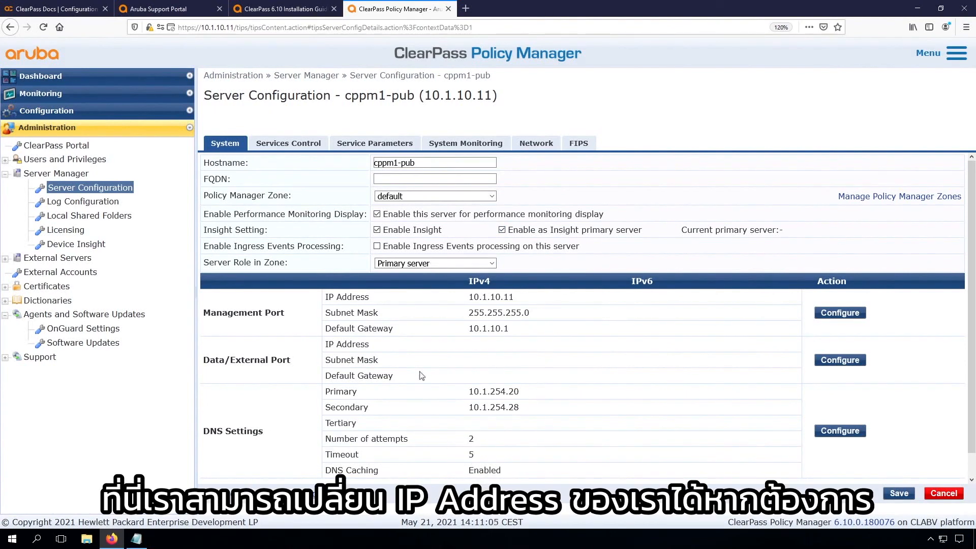
{"action": "scroll", "coordinate": [482, 420], "scroll_direction": "down", "scroll_amount": 1}
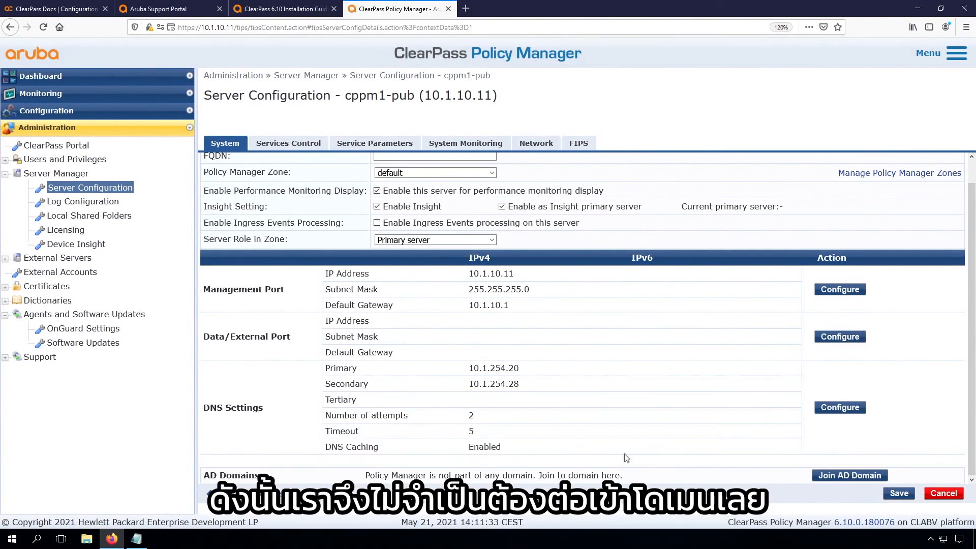
{"action": "left_click", "coordinate": [902, 493]}
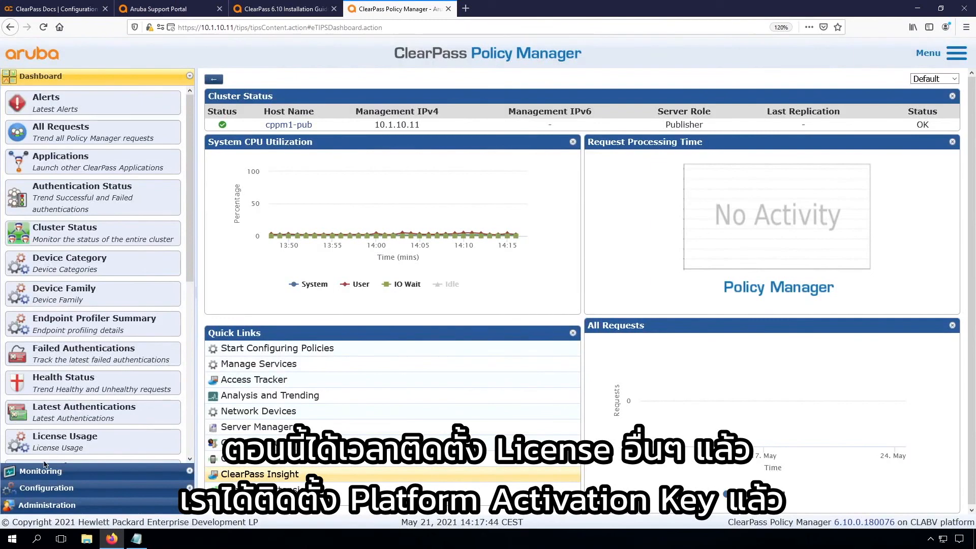
Step: Check the installed licenses on the Licensing page's Servers tab and start a new license entry
{"action": "left_click", "coordinate": [46, 506]}
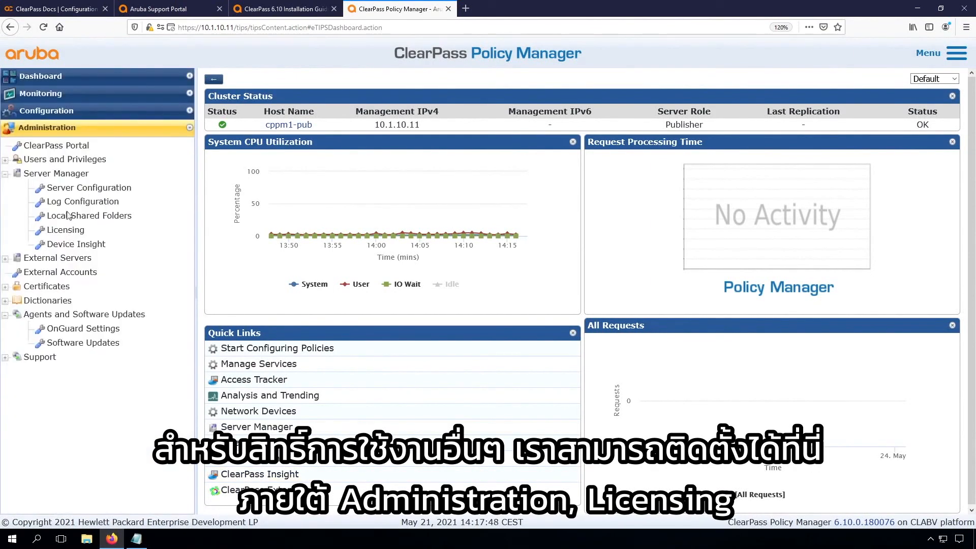
{"action": "left_click", "coordinate": [66, 230]}
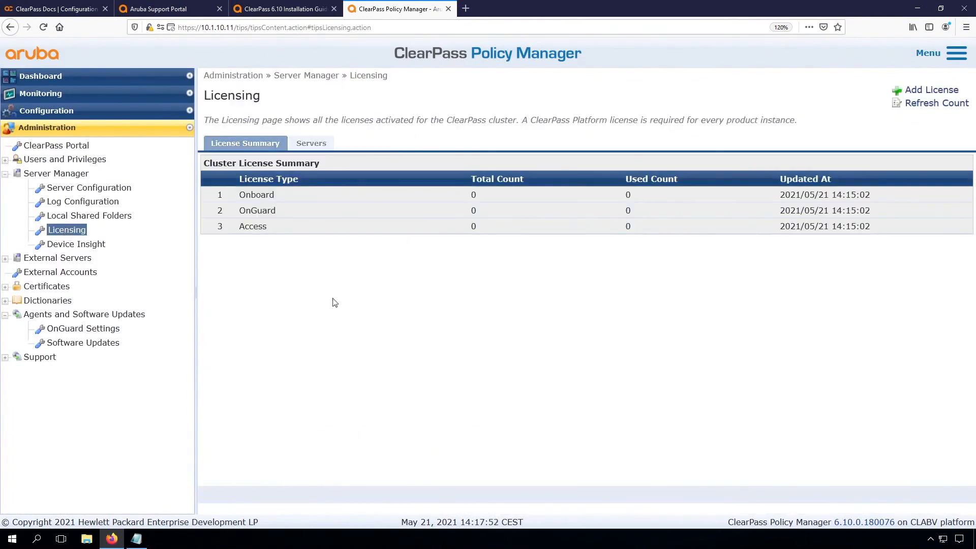
{"action": "left_click", "coordinate": [311, 144]}
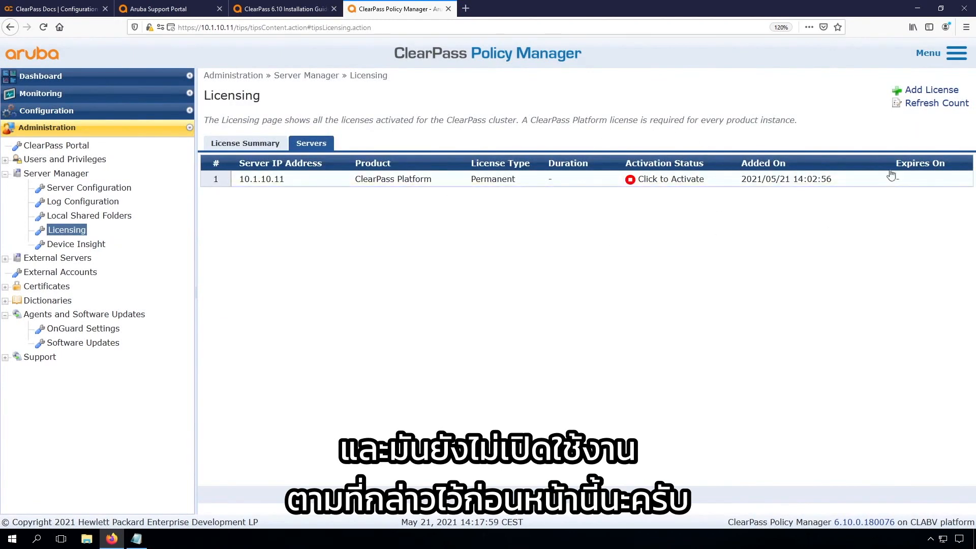
{"action": "left_click", "coordinate": [918, 91]}
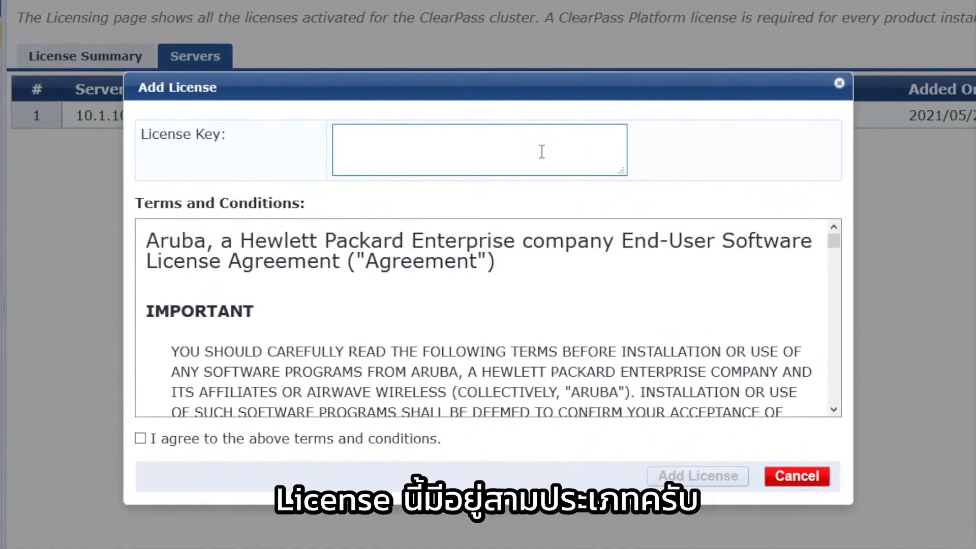
Step: Add the Access license by pasting its key and accepting the license terms
{"action": "left_click", "coordinate": [520, 201]}
{"action": "key", "text": "ctrl+v"}
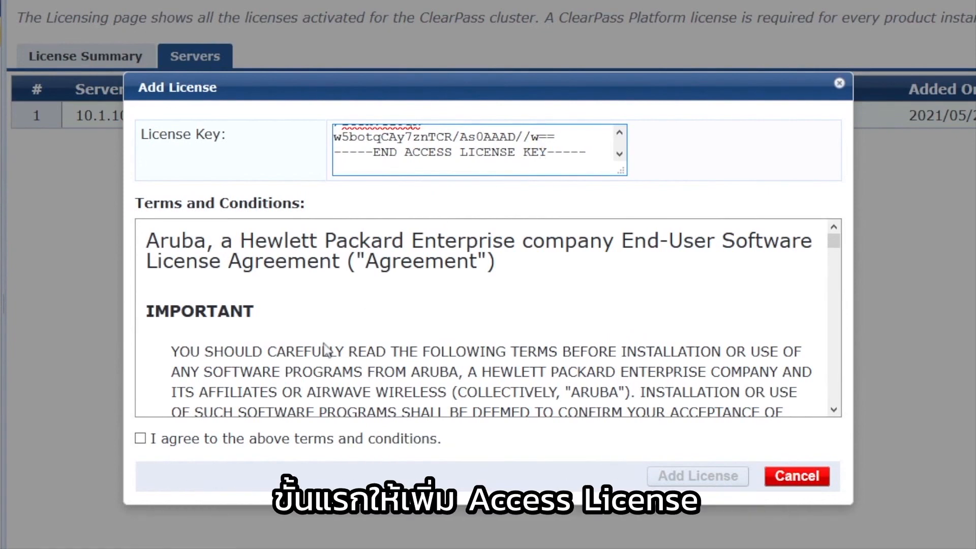
{"action": "left_click", "coordinate": [140, 439]}
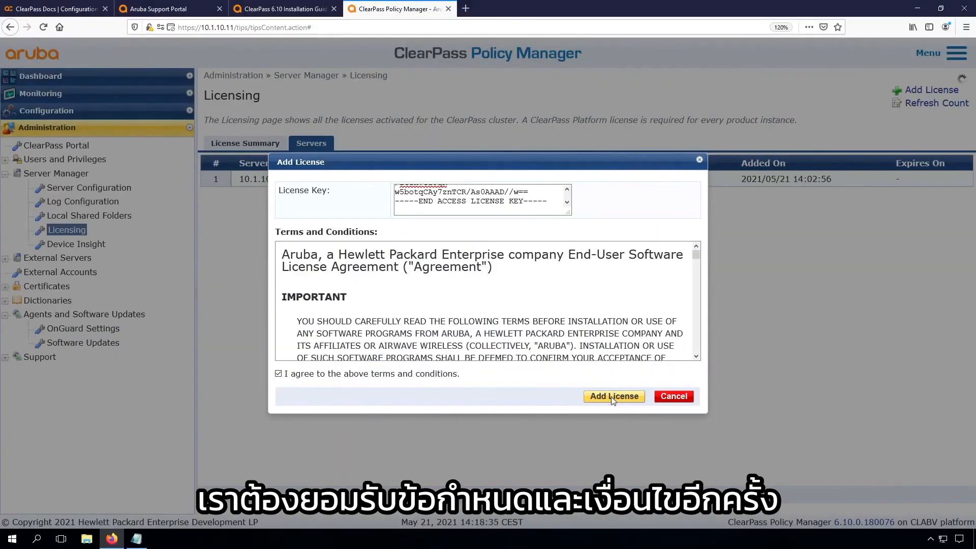
{"action": "left_click", "coordinate": [614, 397]}
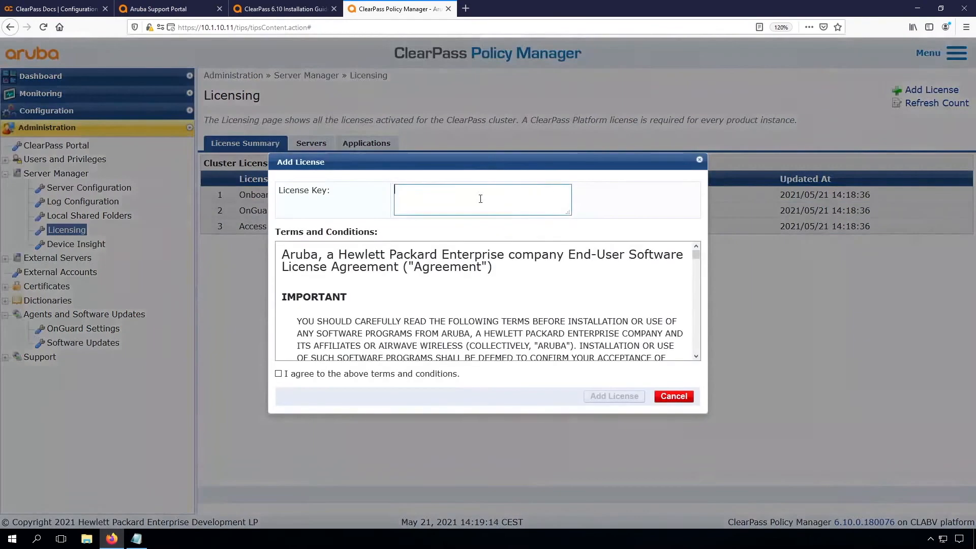
Step: Add the Onboard license, then paste the OnGuard key into a new license form
{"action": "left_click", "coordinate": [279, 373]}
{"action": "left_click", "coordinate": [623, 399]}
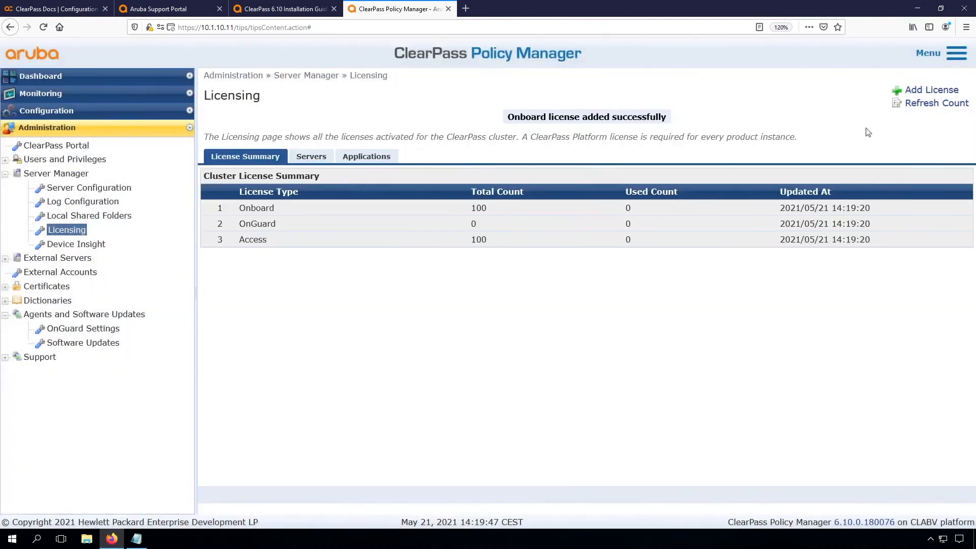
{"action": "left_click", "coordinate": [925, 92]}
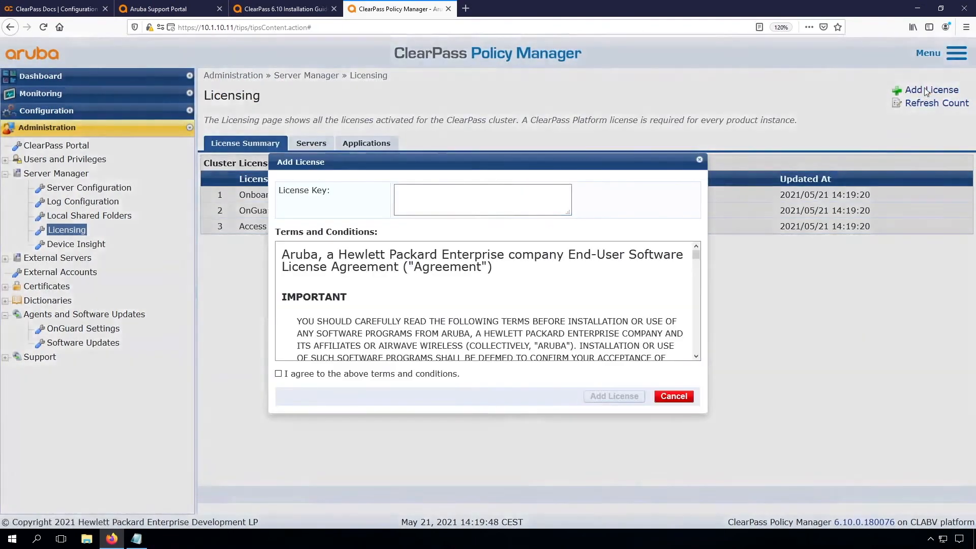
{"action": "left_click", "coordinate": [461, 198]}
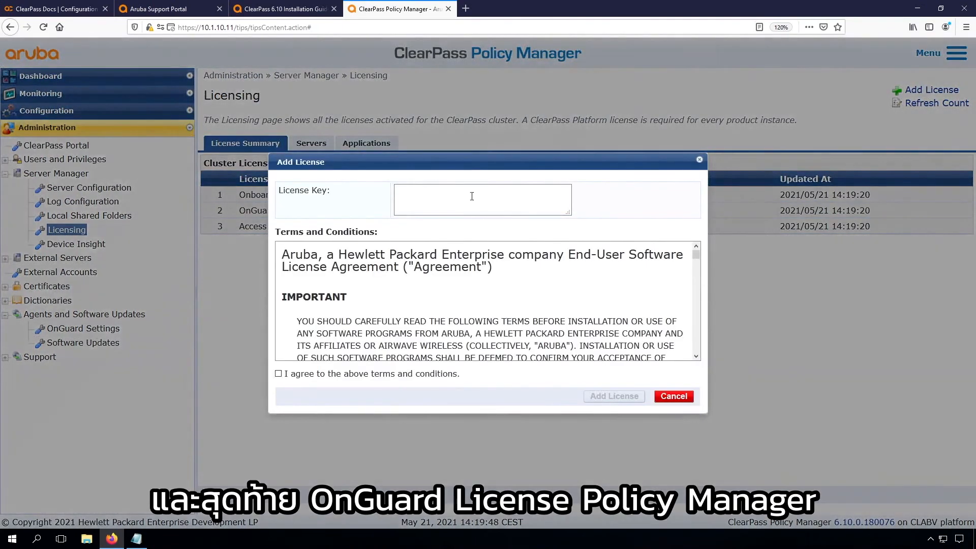
{"action": "key", "text": "ctrl+v"}
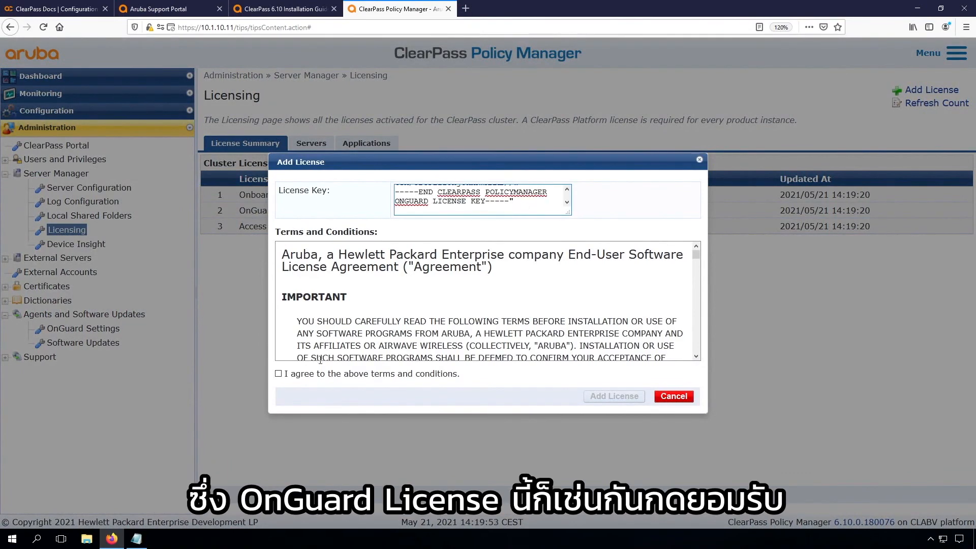
Step: Add the OnGuard license with its stray trailing quote removed, then review the Servers and Applications license lists
{"action": "left_click", "coordinate": [278, 374]}
{"action": "left_click", "coordinate": [602, 396]}
{"action": "key", "text": "BackSpace"}
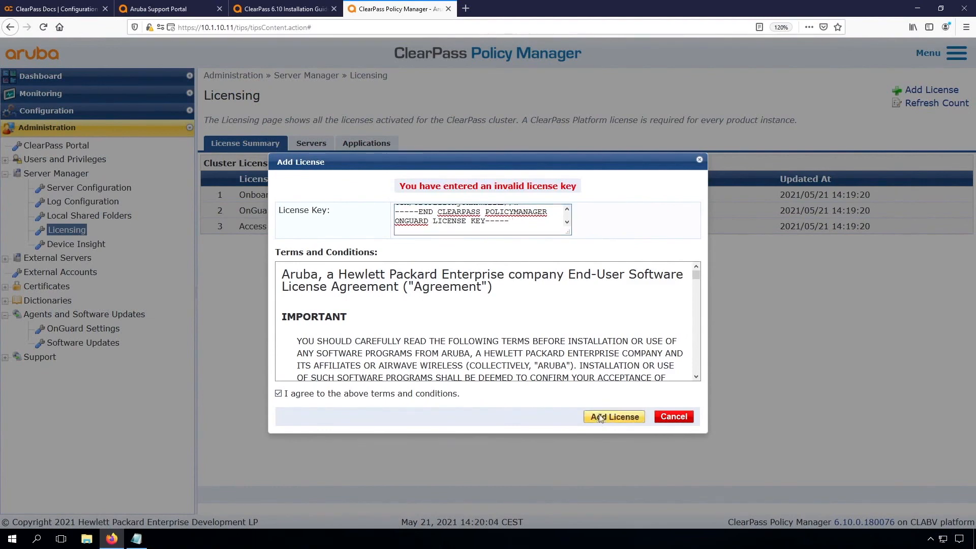
{"action": "left_click", "coordinate": [612, 416]}
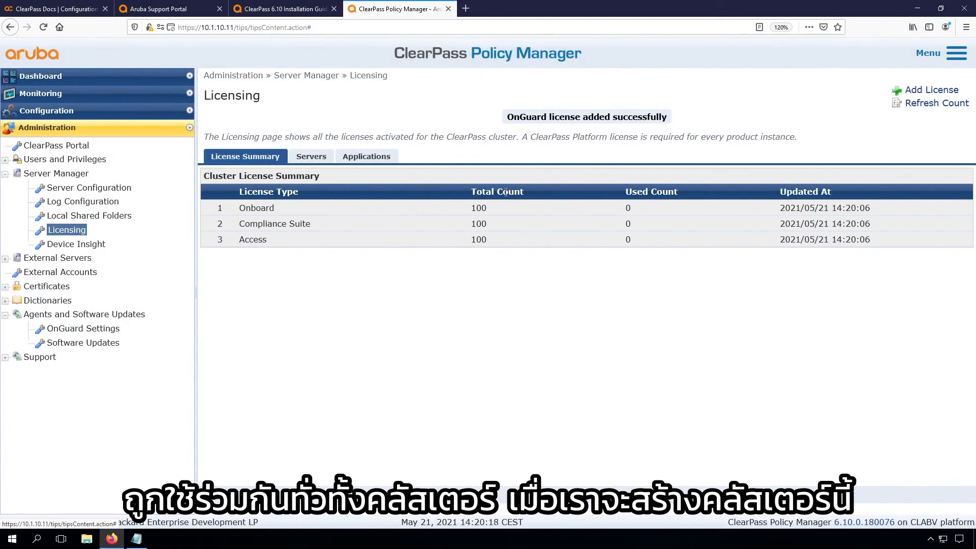
{"action": "left_click", "coordinate": [311, 156]}
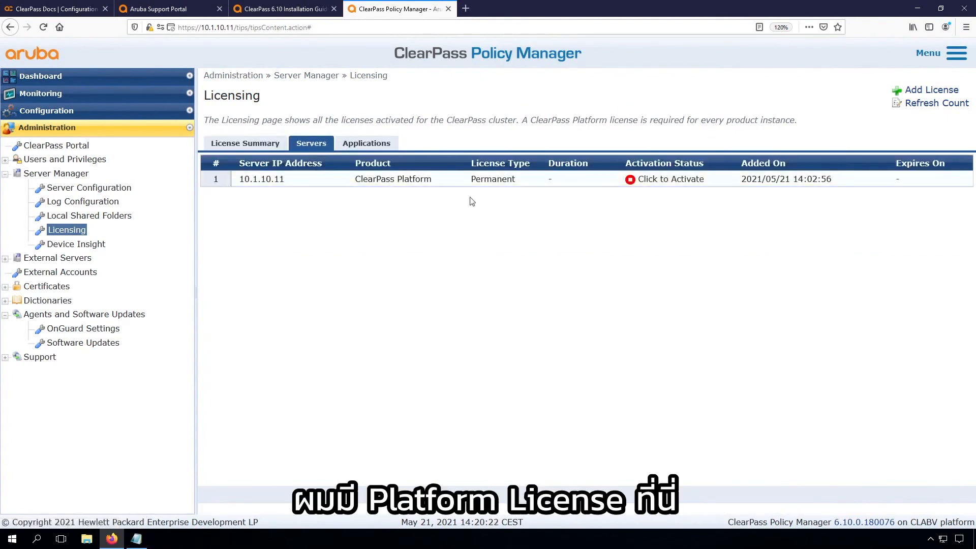
{"action": "left_click", "coordinate": [367, 144]}
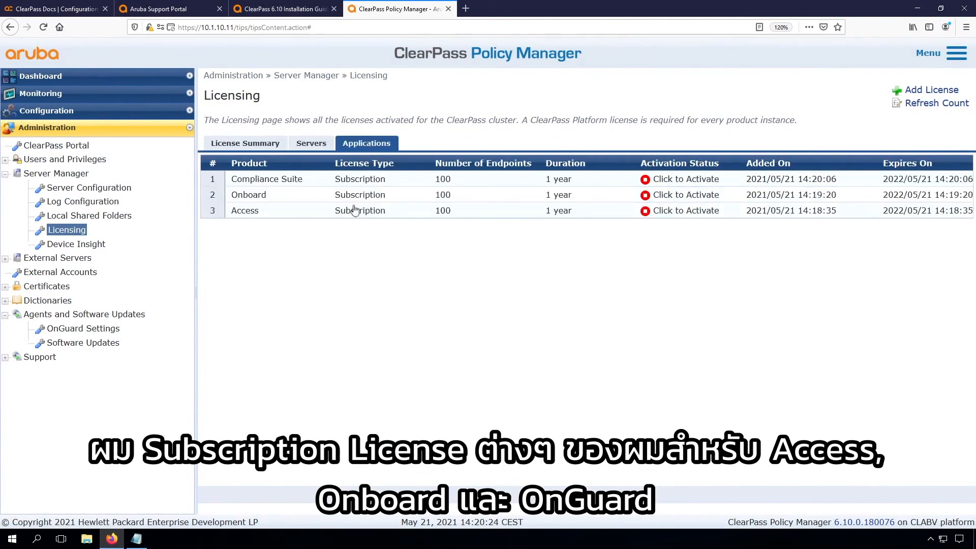